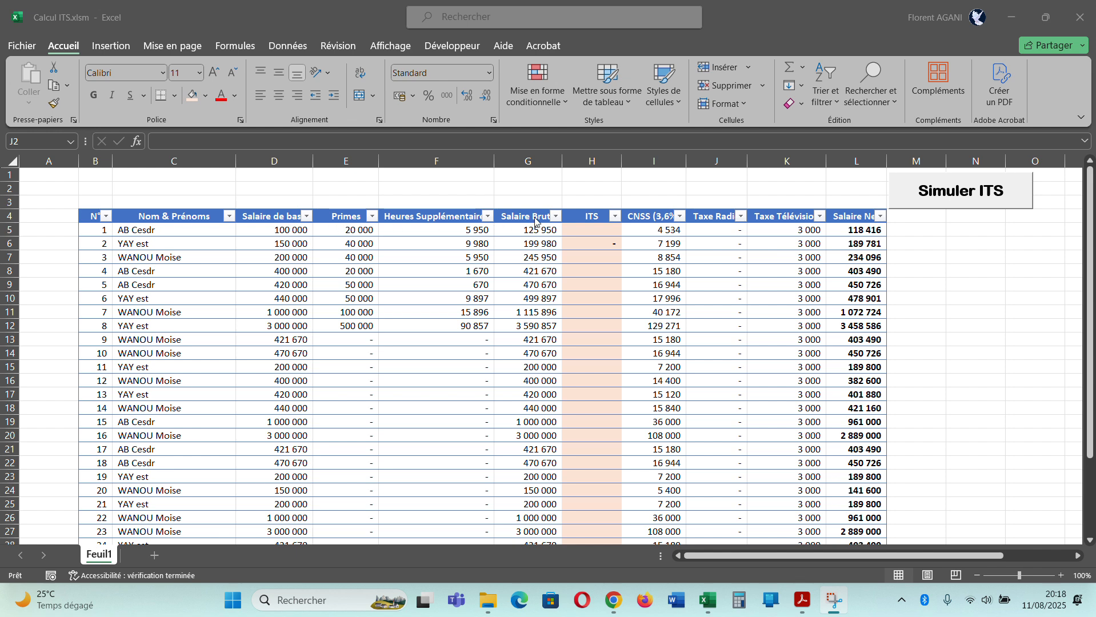
Enter the formula =ITS([@[Salaire Brute]]) in cell H5 to compute the first employee's ITS
{"action": "left_click", "coordinate": [595, 231]}
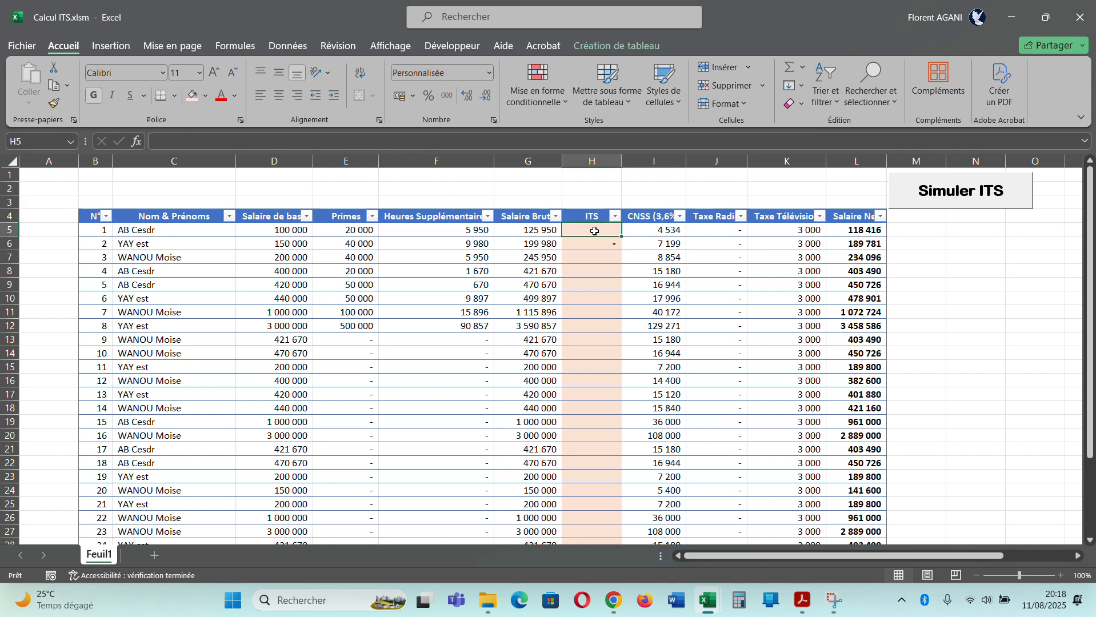
{"action": "type", "text": "="}
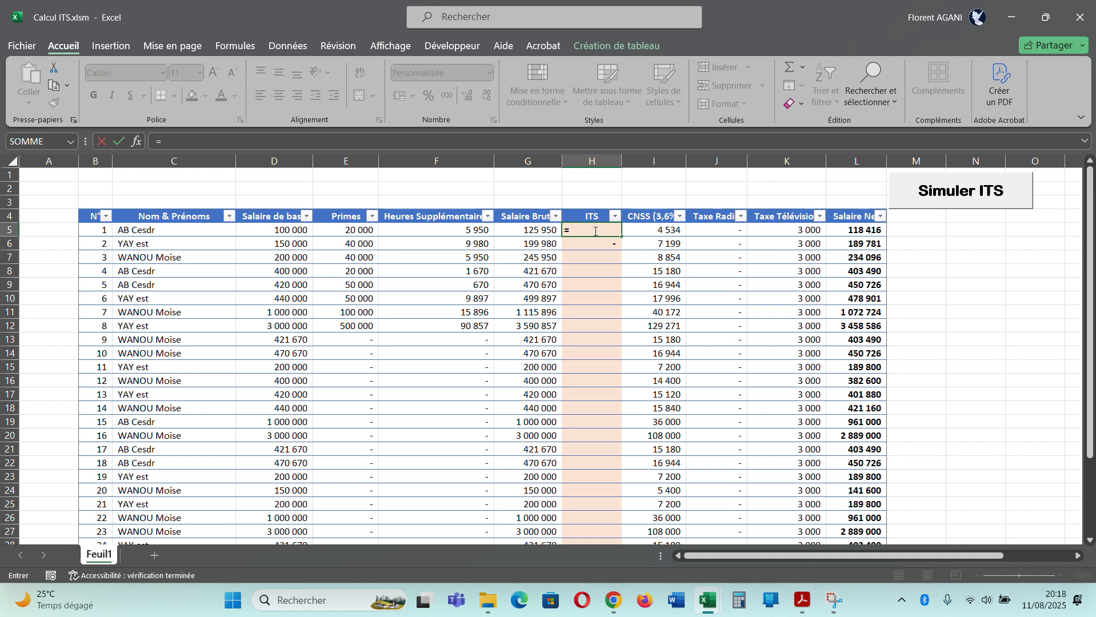
{"action": "type", "text": "i"}
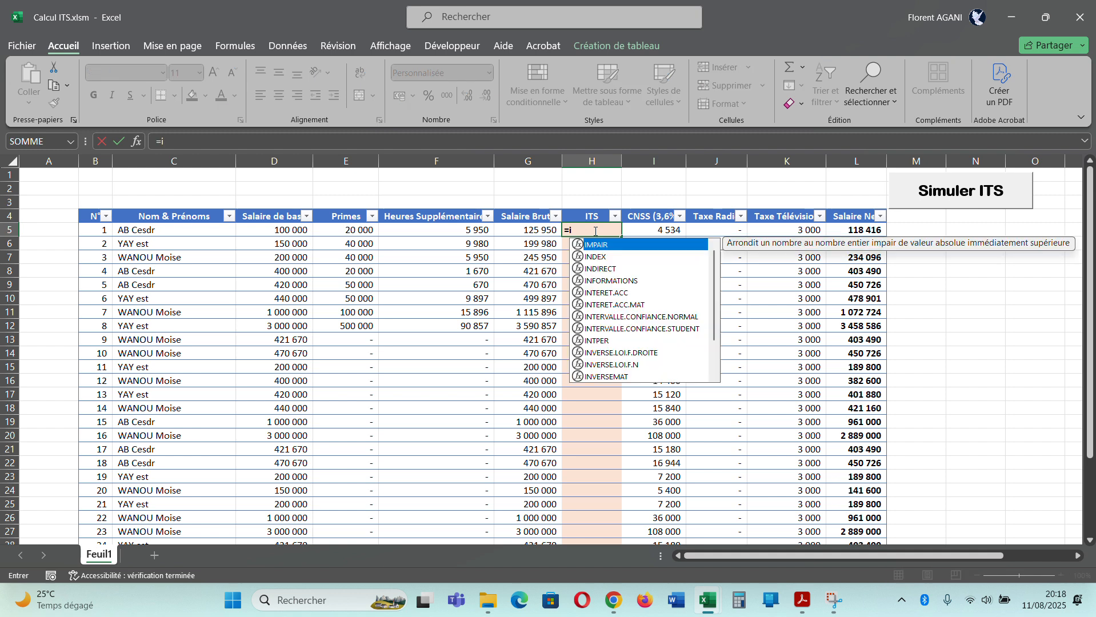
{"action": "type", "text": "ts"}
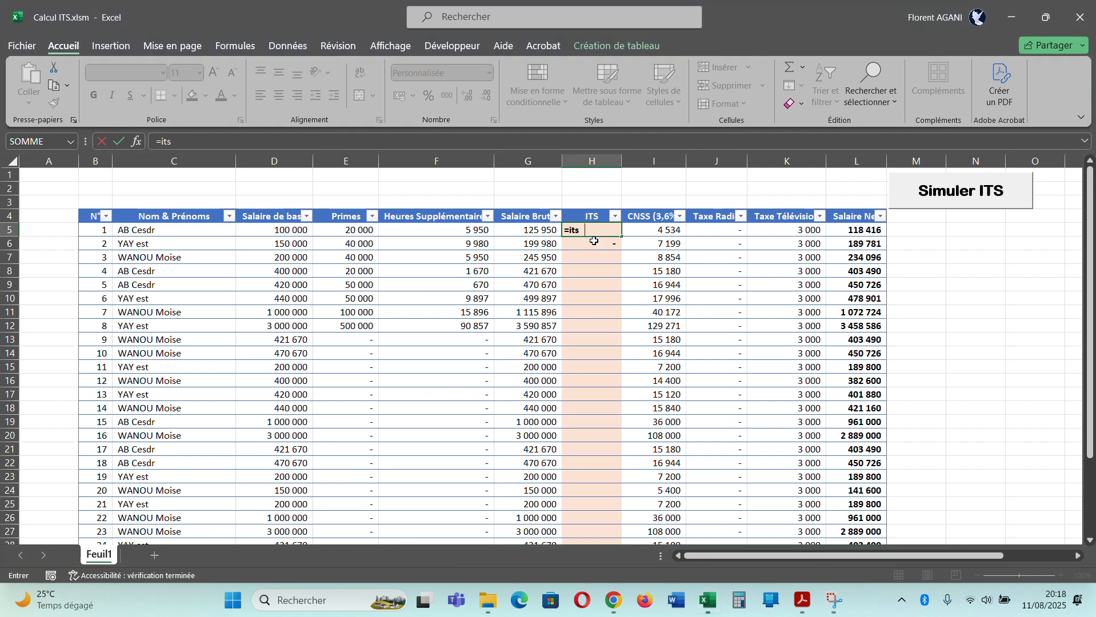
{"action": "key", "text": "BackSpace"}
{"action": "key", "text": "Tab"}
{"action": "left_click", "coordinate": [541, 230]}
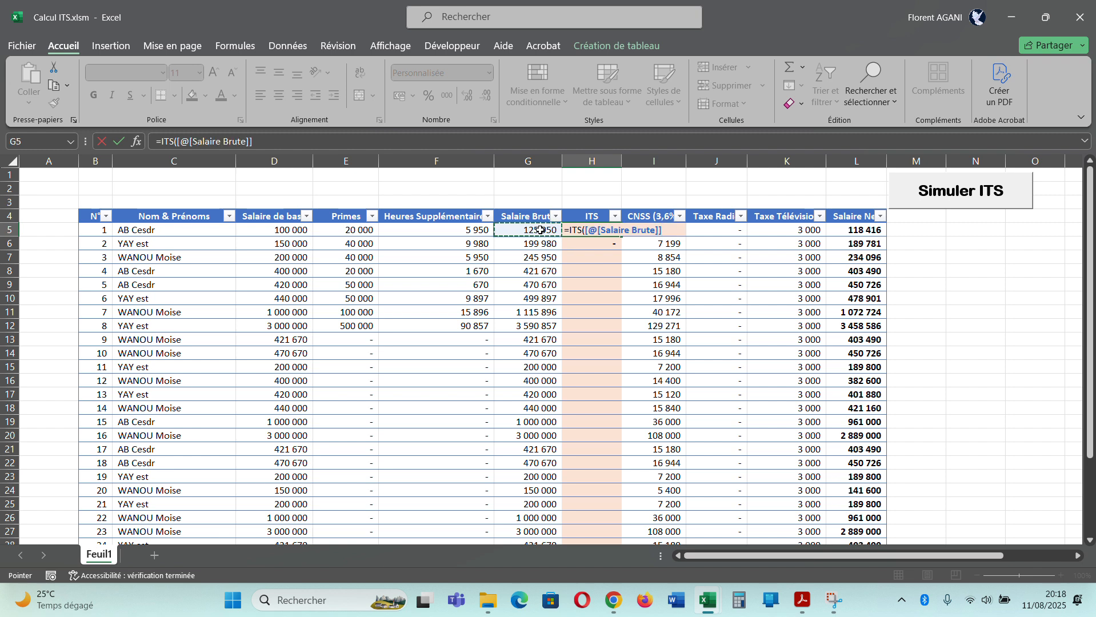
{"action": "key", "text": "Return"}
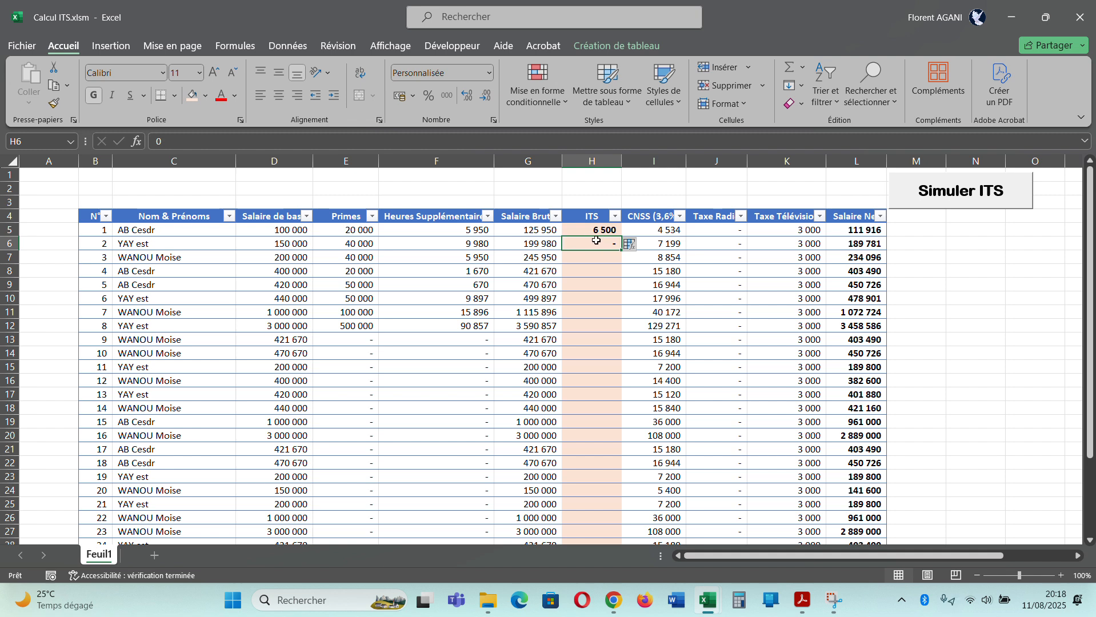
Enter =ITS([@[Salaire Brute]]) in cell H6 for the second employee
{"action": "type", "text": "="}
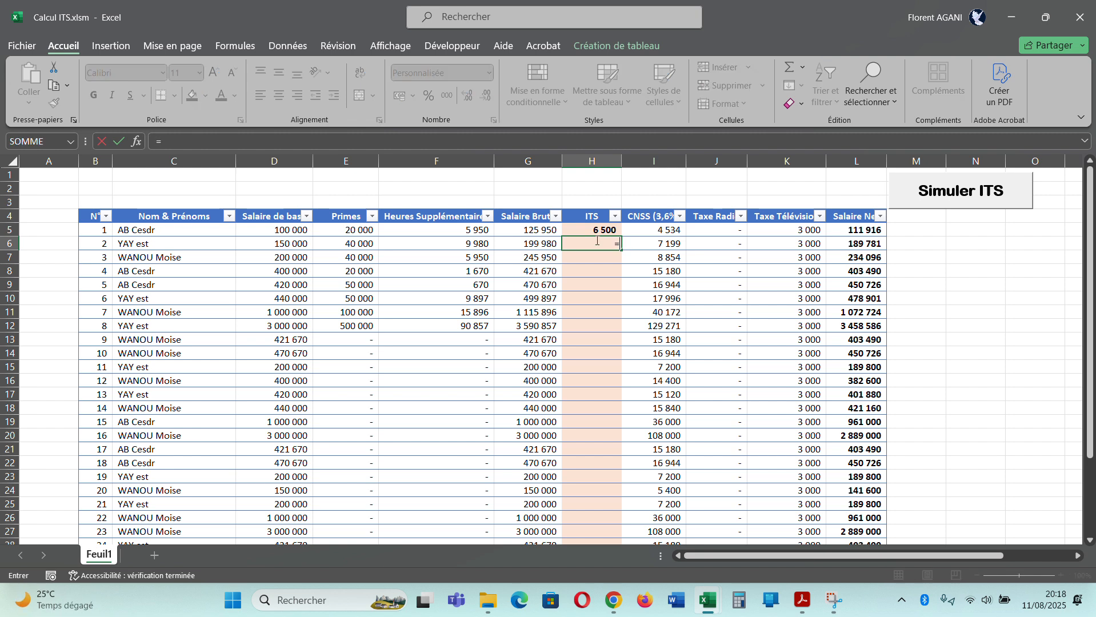
{"action": "type", "text": "its"}
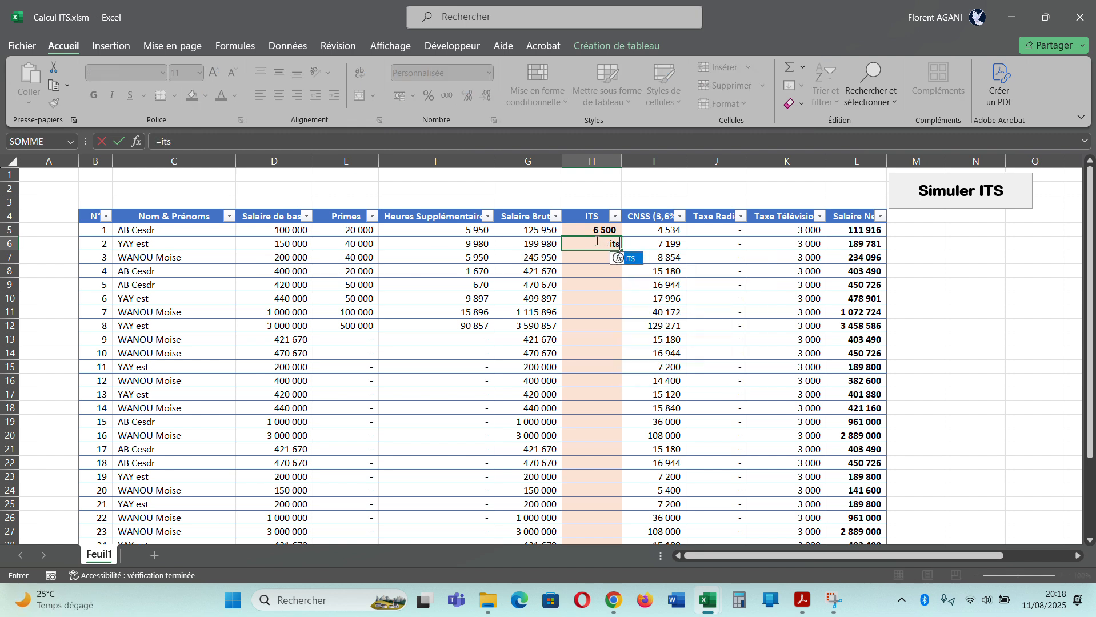
{"action": "key", "text": "Tab"}
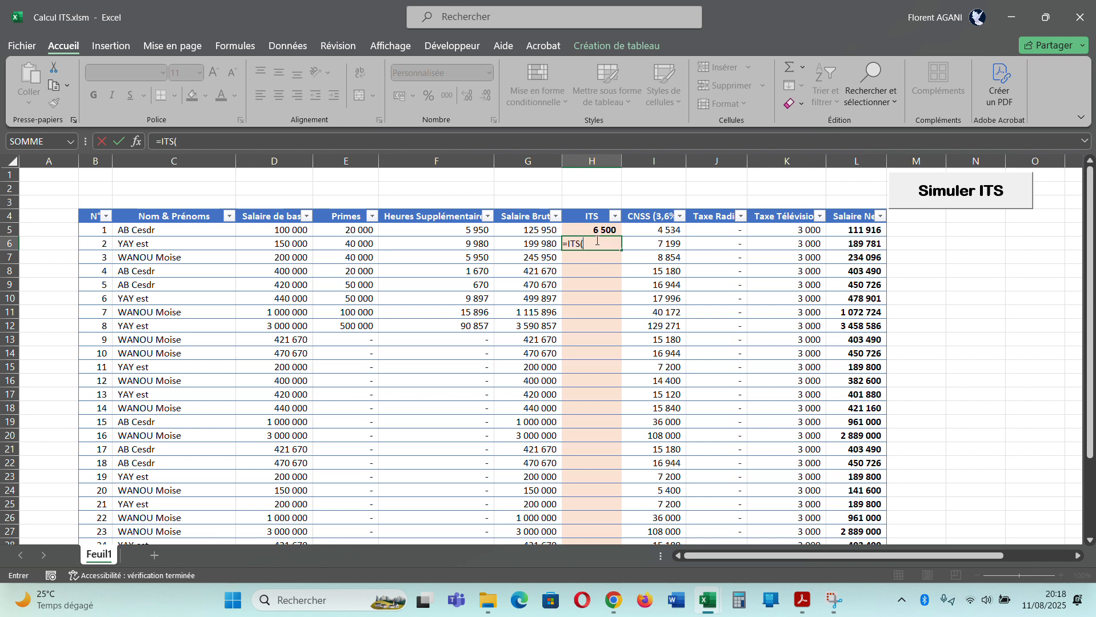
{"action": "left_click", "coordinate": [540, 242]}
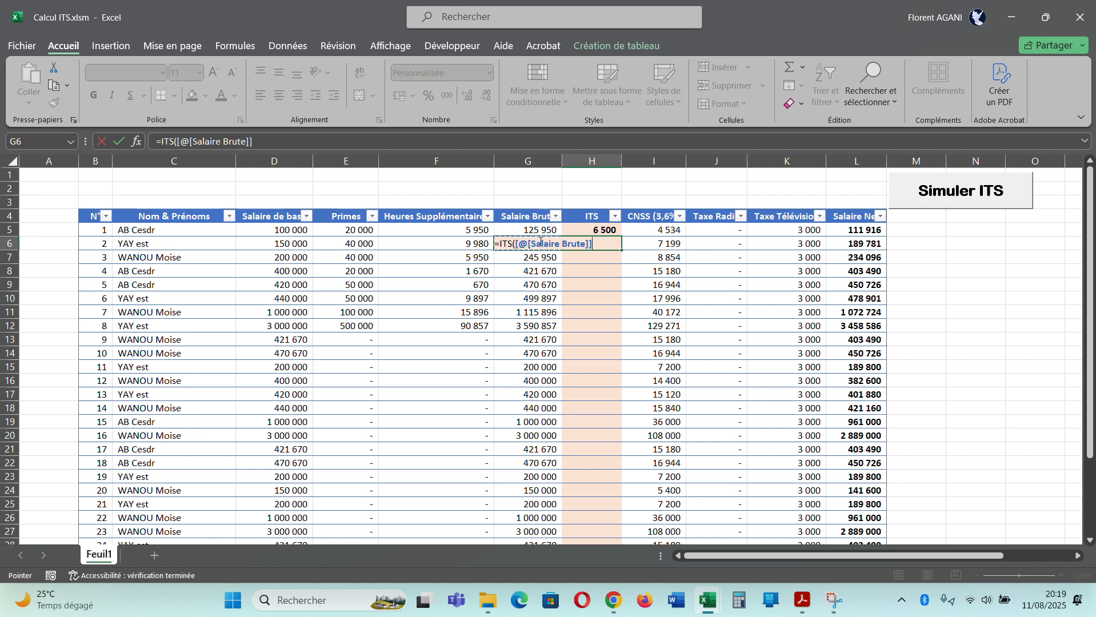
{"action": "key", "text": "Return"}
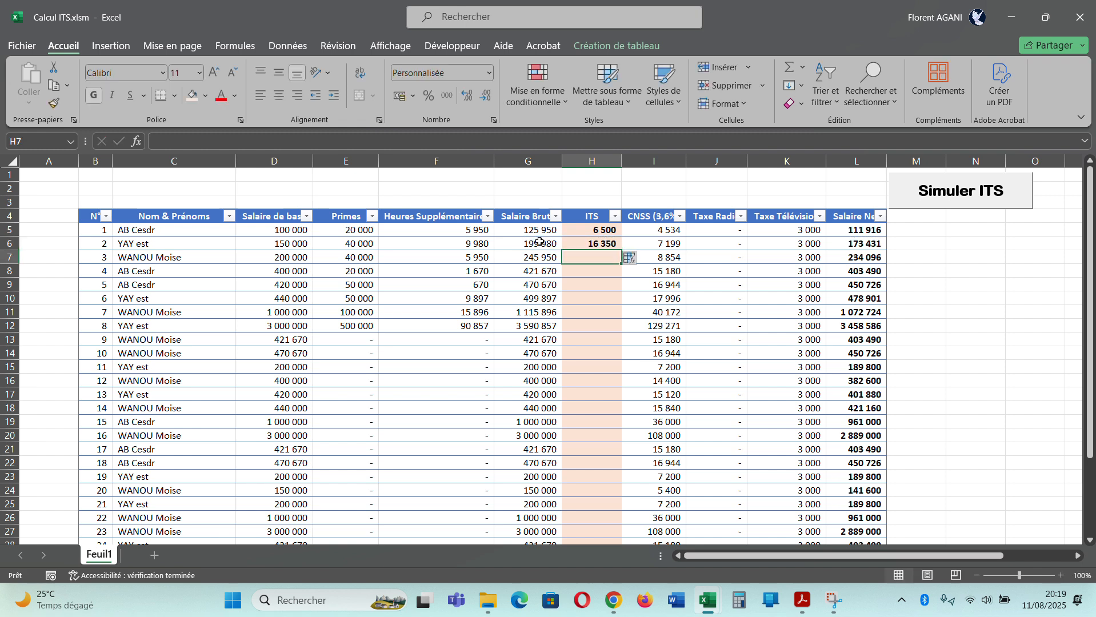
Fill the ITS formula from H6 down the rest of the table's ITS column
{"action": "left_click", "coordinate": [598, 243]}
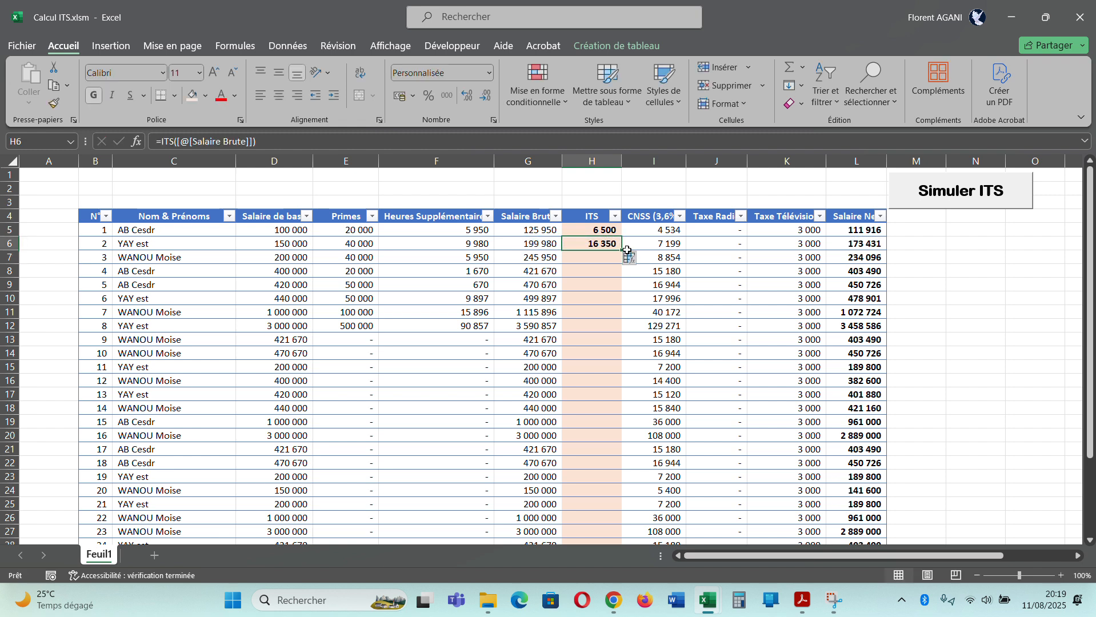
{"action": "left_click_drag", "start_coordinate": [623, 251], "coordinate": [605, 482]}
{"action": "scroll", "coordinate": [595, 434], "scroll_direction": "up", "scroll_amount": 3}
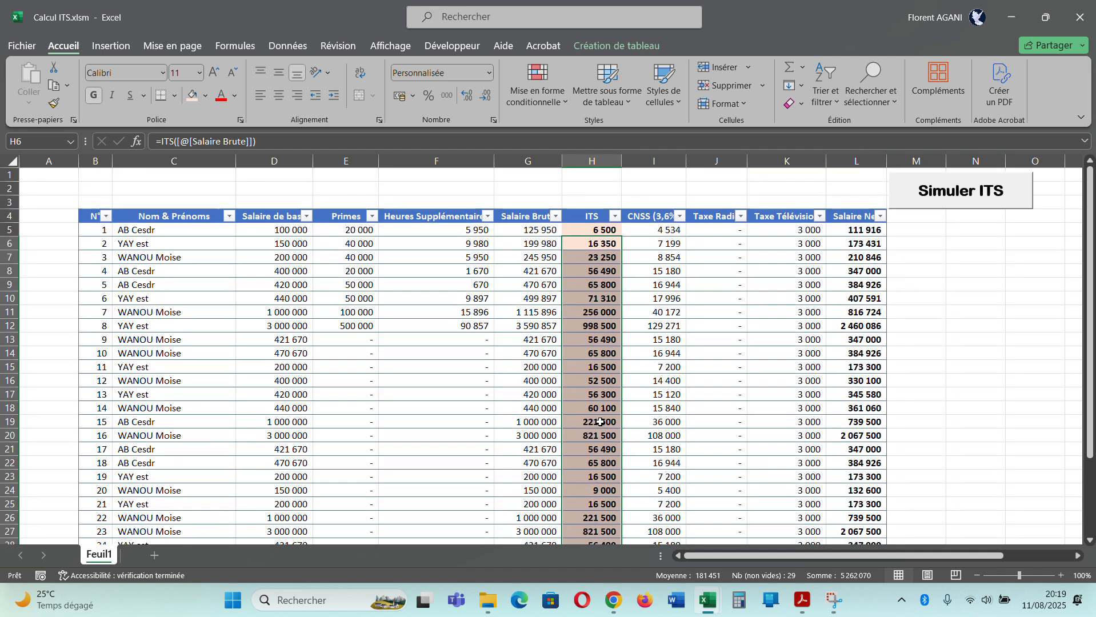
Examine the formulas in the ITS cells of the first four rows, H5 to H8
{"action": "left_click", "coordinate": [596, 246]}
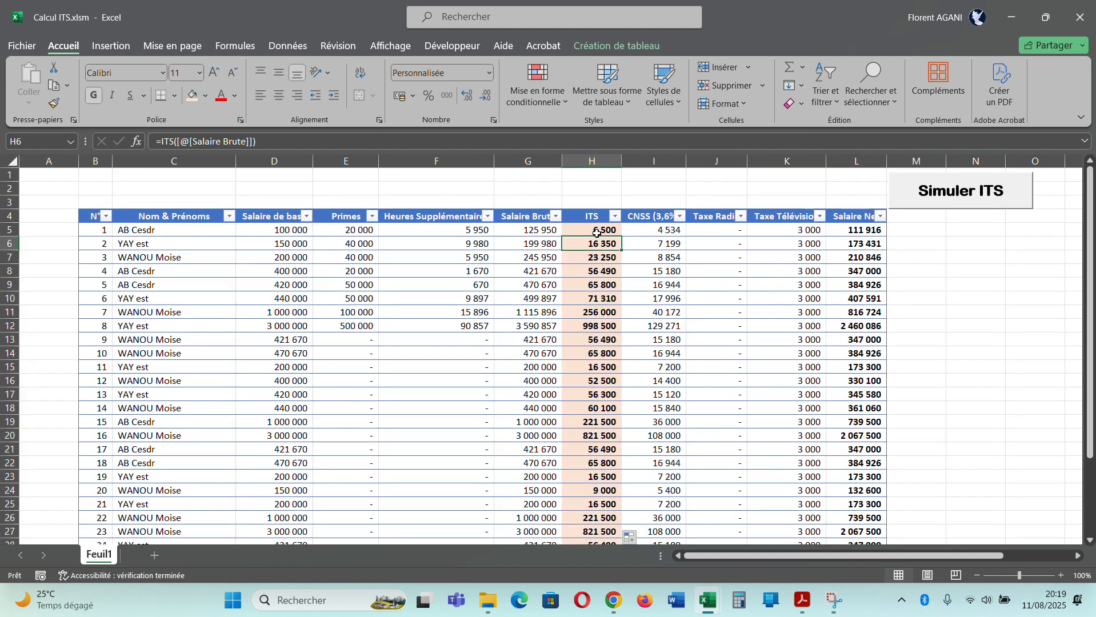
{"action": "left_click", "coordinate": [596, 232]}
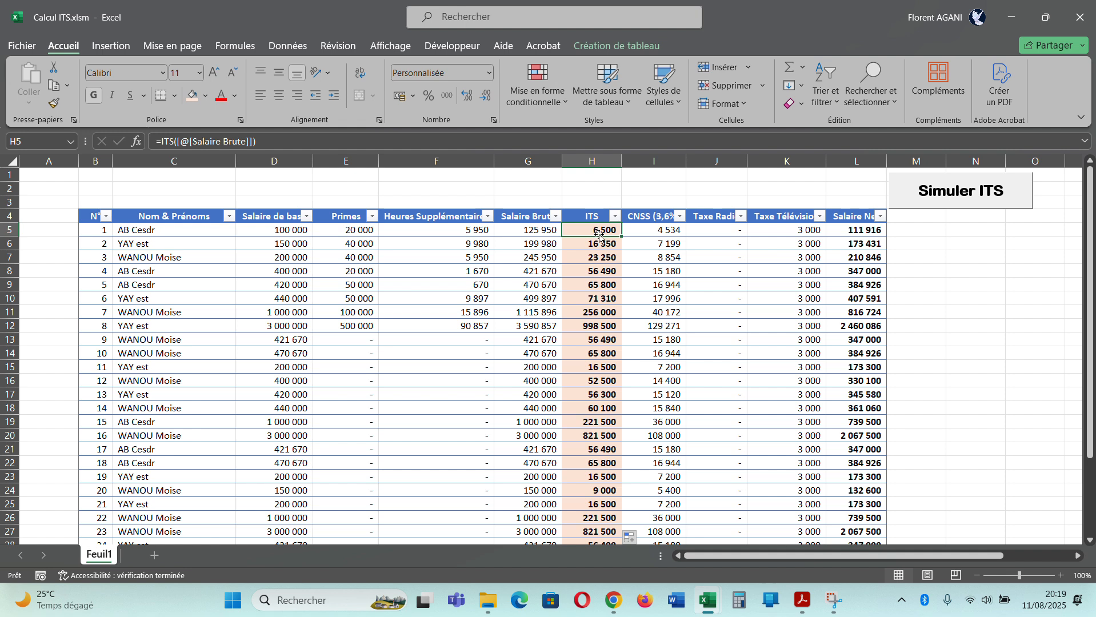
{"action": "key", "text": "Down"}
{"action": "left_click", "coordinate": [594, 257]}
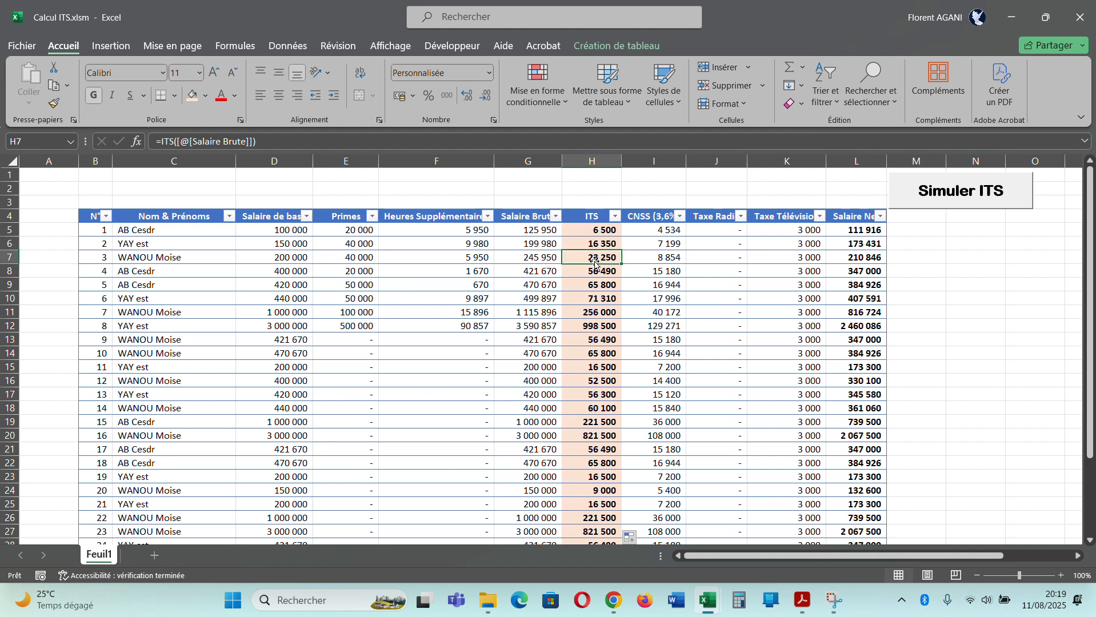
{"action": "left_click", "coordinate": [593, 269]}
{"action": "left_click", "coordinate": [592, 232]}
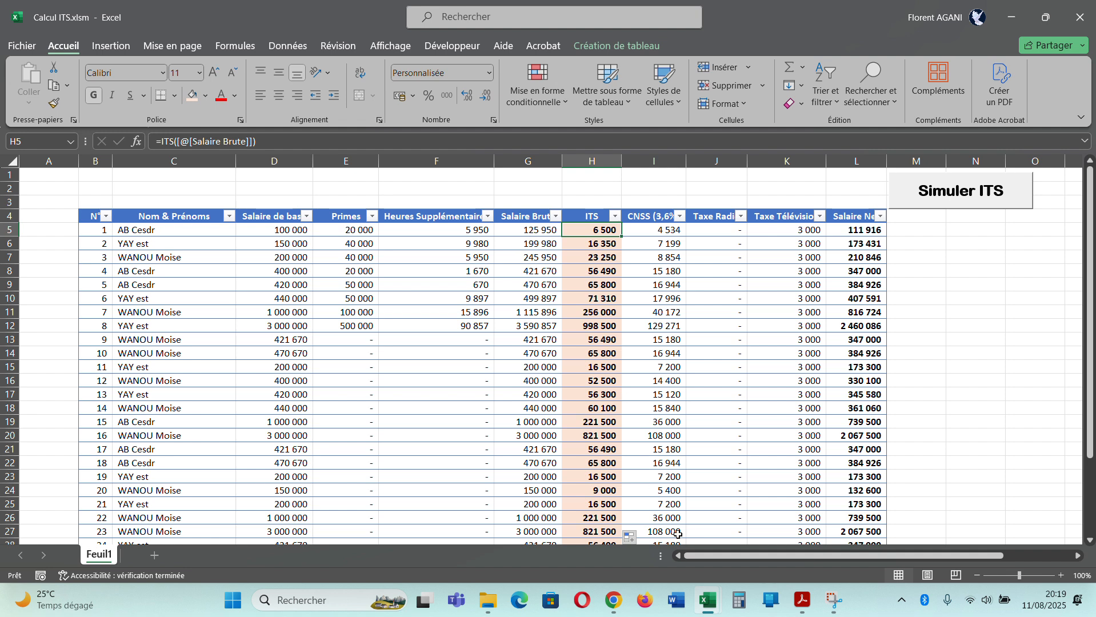
Check the first row's ITS against the Cumul in F5 of Classeur1.xlsx and return to Calcul ITS.xlsm
{"action": "mouse_move", "coordinate": [707, 601]}
{"action": "left_click", "coordinate": [629, 523]}
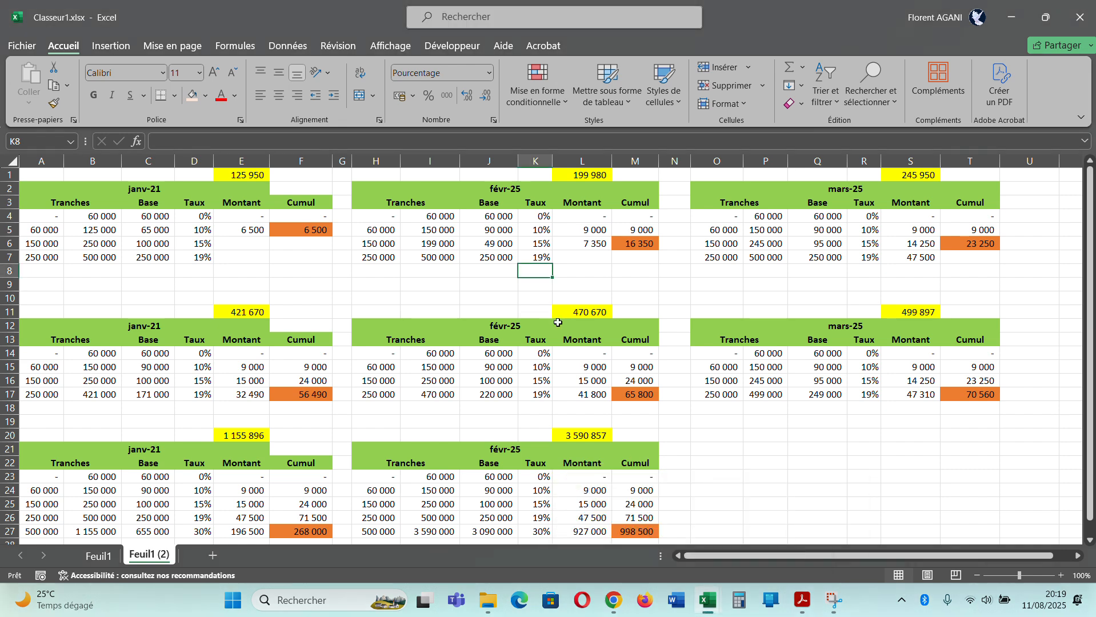
{"action": "left_click", "coordinate": [231, 204]}
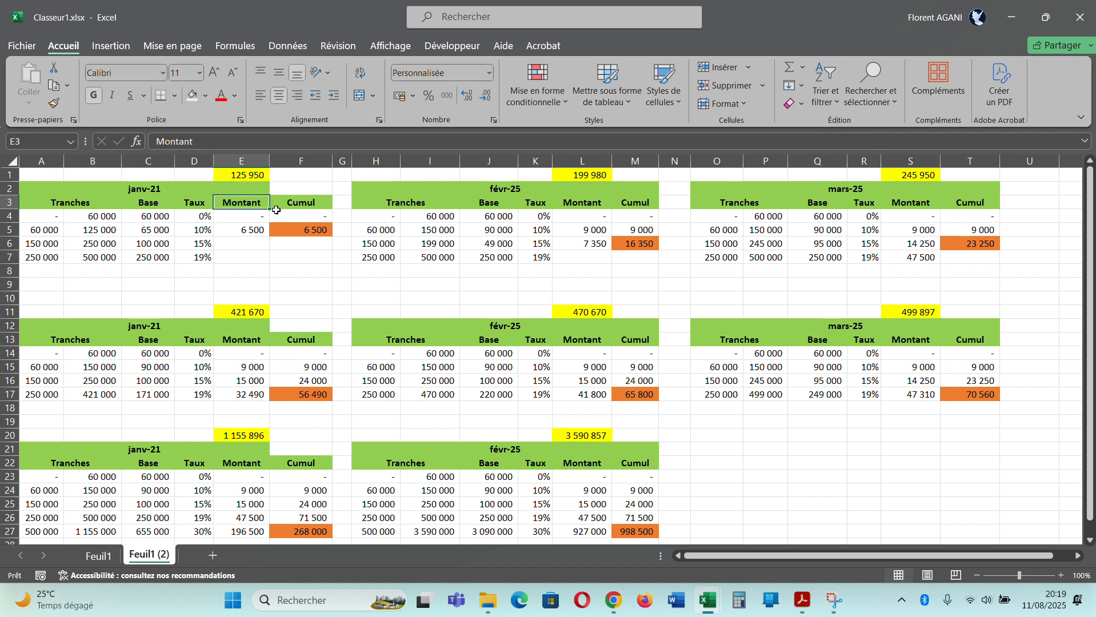
{"action": "left_click", "coordinate": [309, 228]}
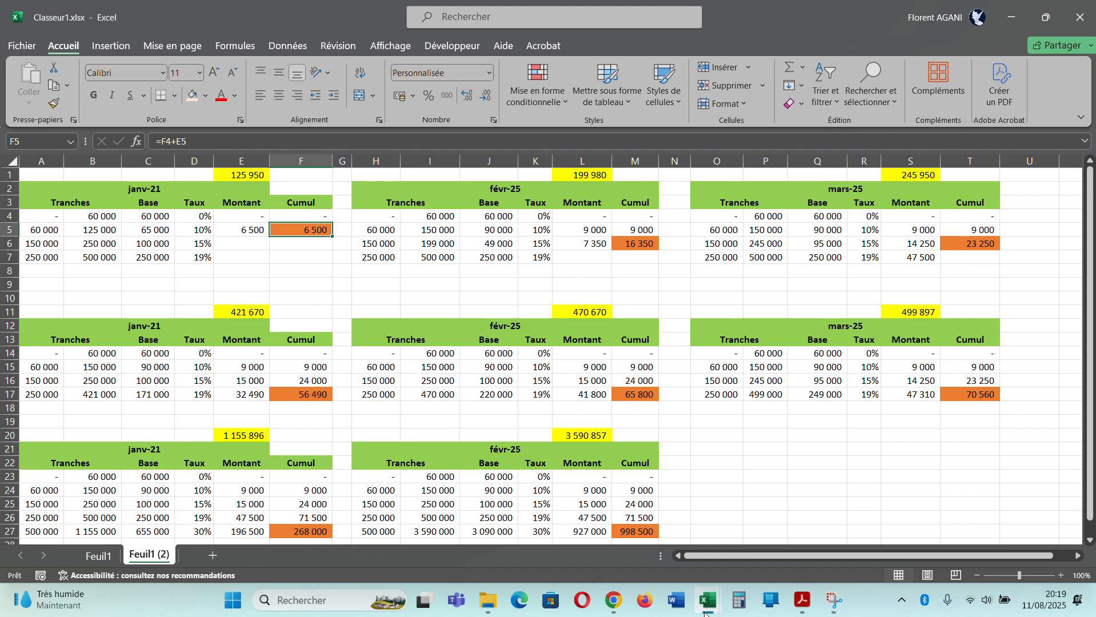
{"action": "mouse_move", "coordinate": [714, 604]}
{"action": "left_click", "coordinate": [736, 540]}
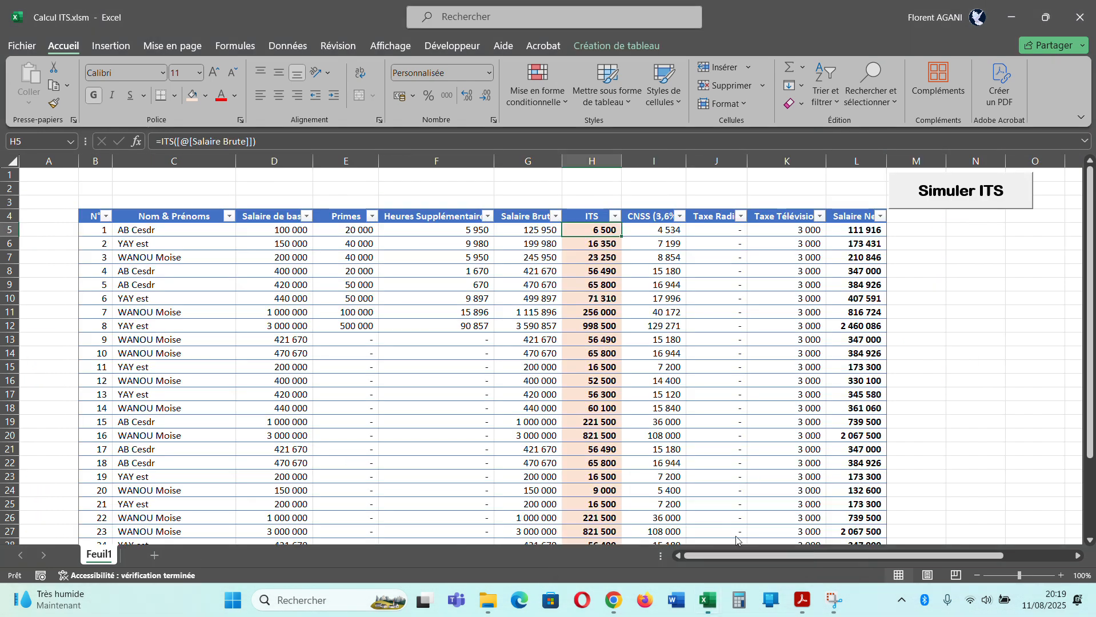
Compare the ITS amounts in H6 and H7 with the upper févr-25 and mars-25 tables in Classeur1.xlsx
{"action": "left_click", "coordinate": [597, 248]}
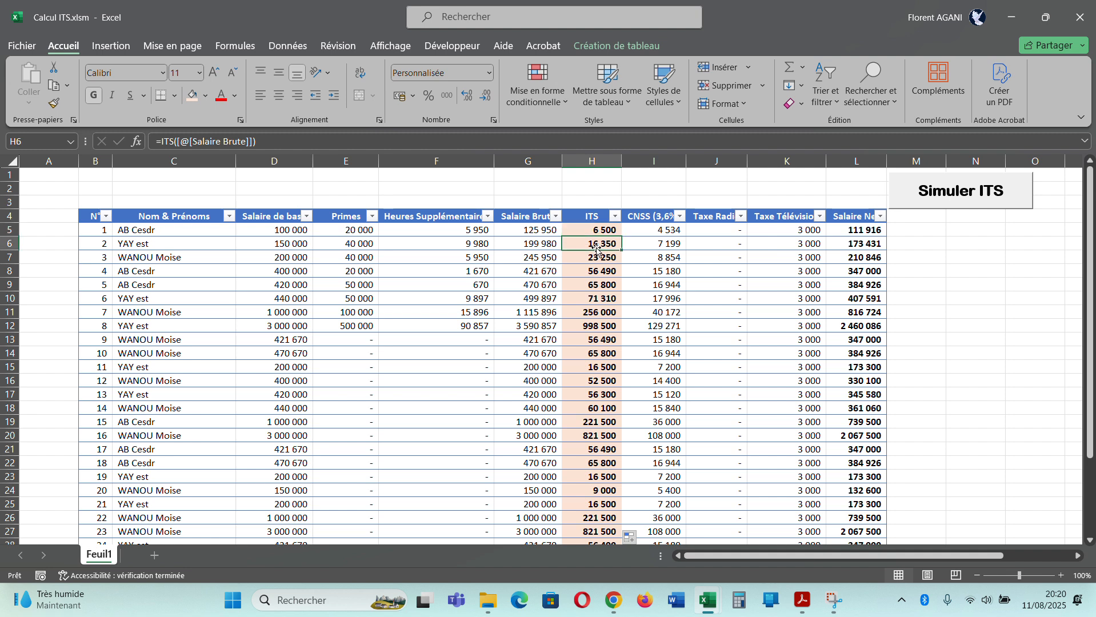
{"action": "mouse_move", "coordinate": [708, 600]}
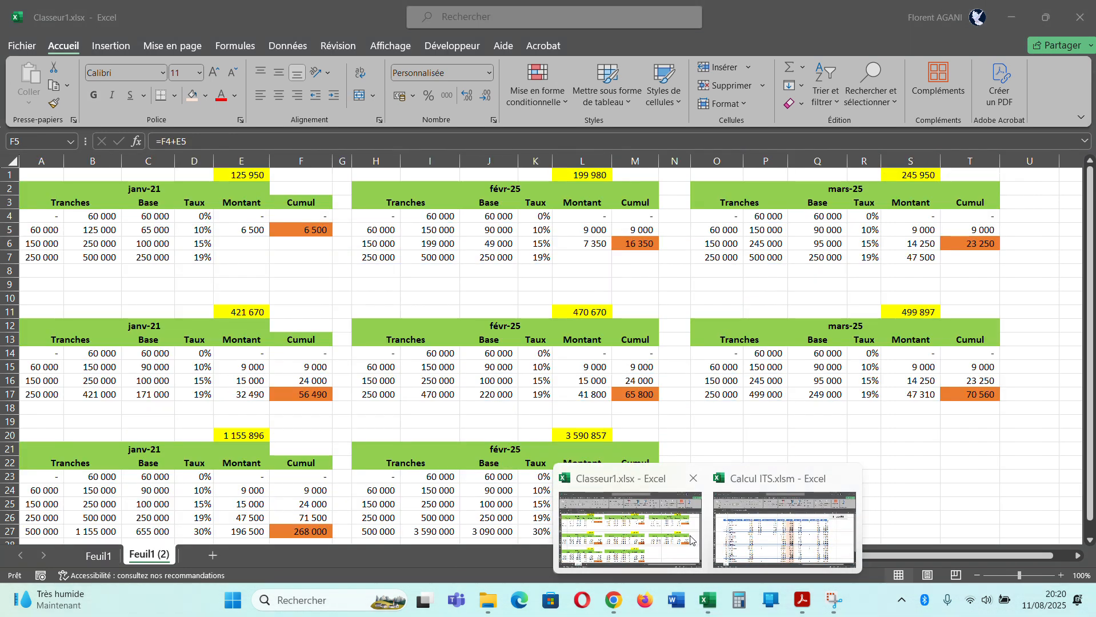
{"action": "left_click", "coordinate": [691, 540]}
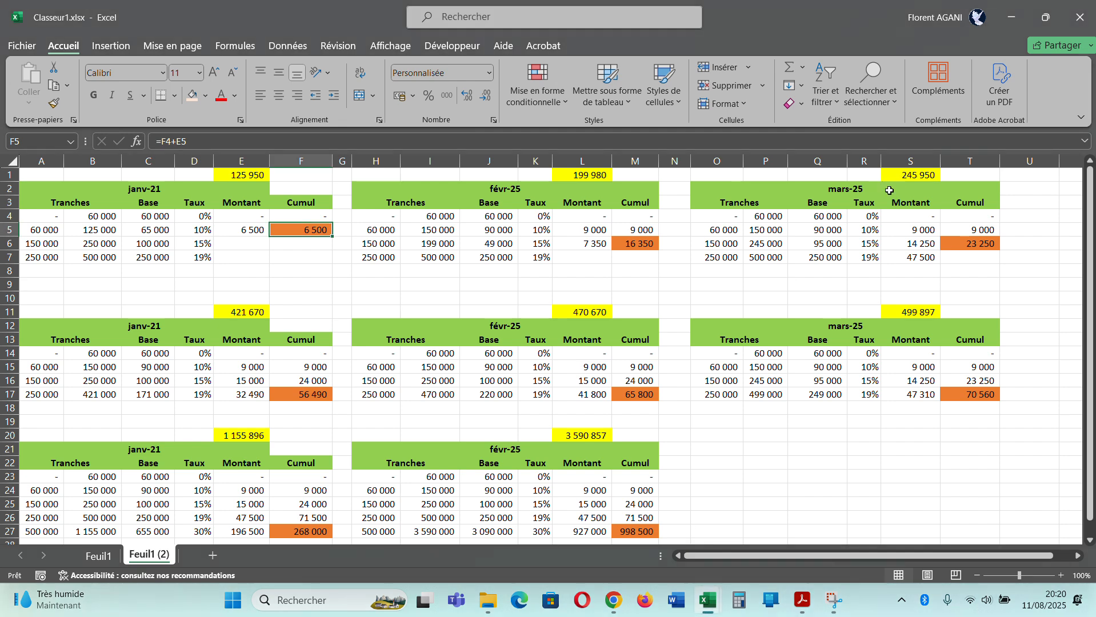
{"action": "left_click", "coordinate": [907, 184]}
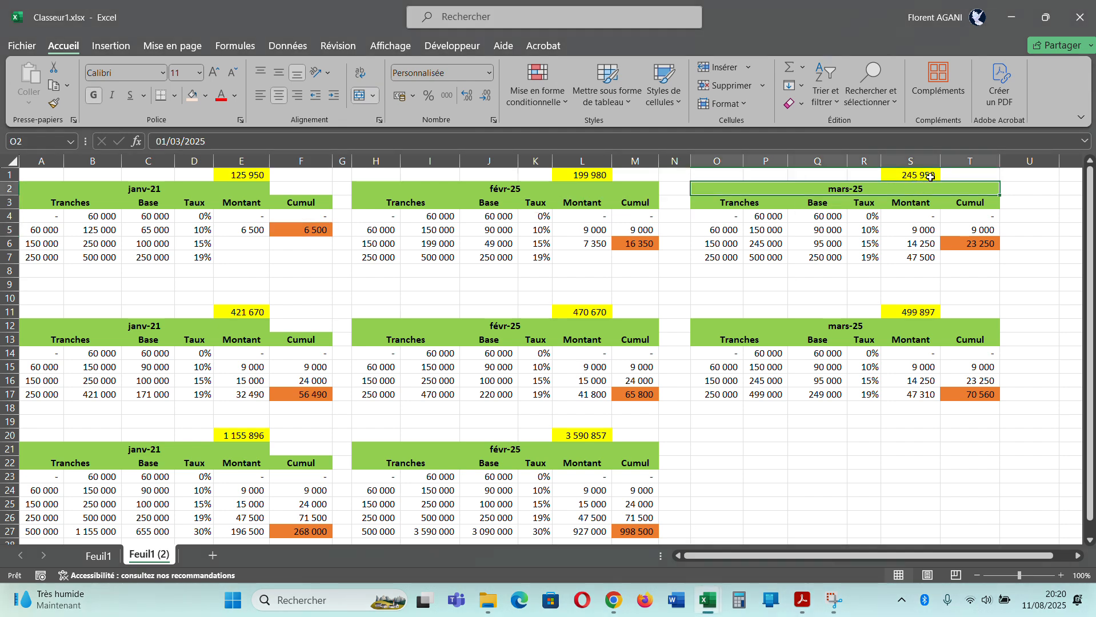
{"action": "left_click", "coordinate": [930, 176]}
{"action": "mouse_move", "coordinate": [703, 606]}
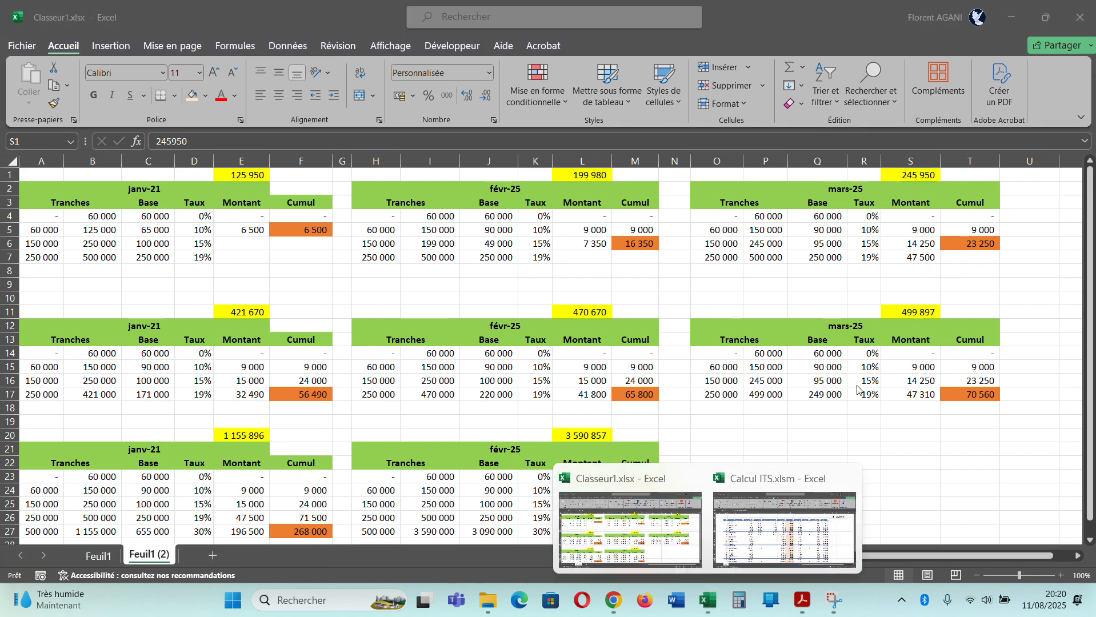
{"action": "left_click", "coordinate": [784, 528]}
{"action": "left_click", "coordinate": [609, 257]}
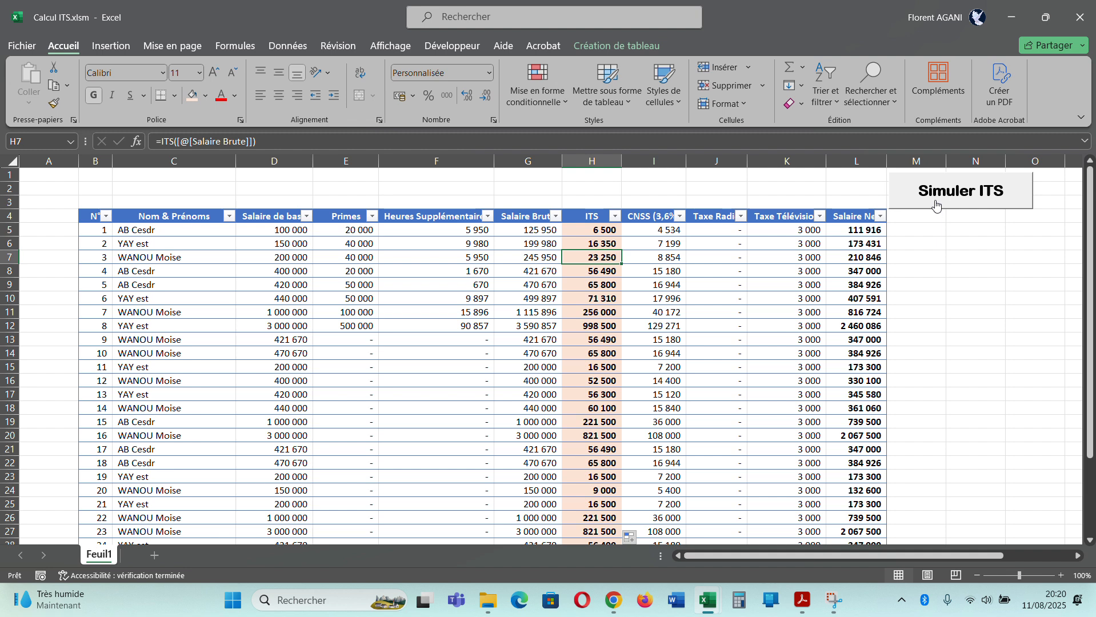
Run the Simuler ITS calculation with a gross salary of 1115896
{"action": "mouse_move", "coordinate": [708, 601]}
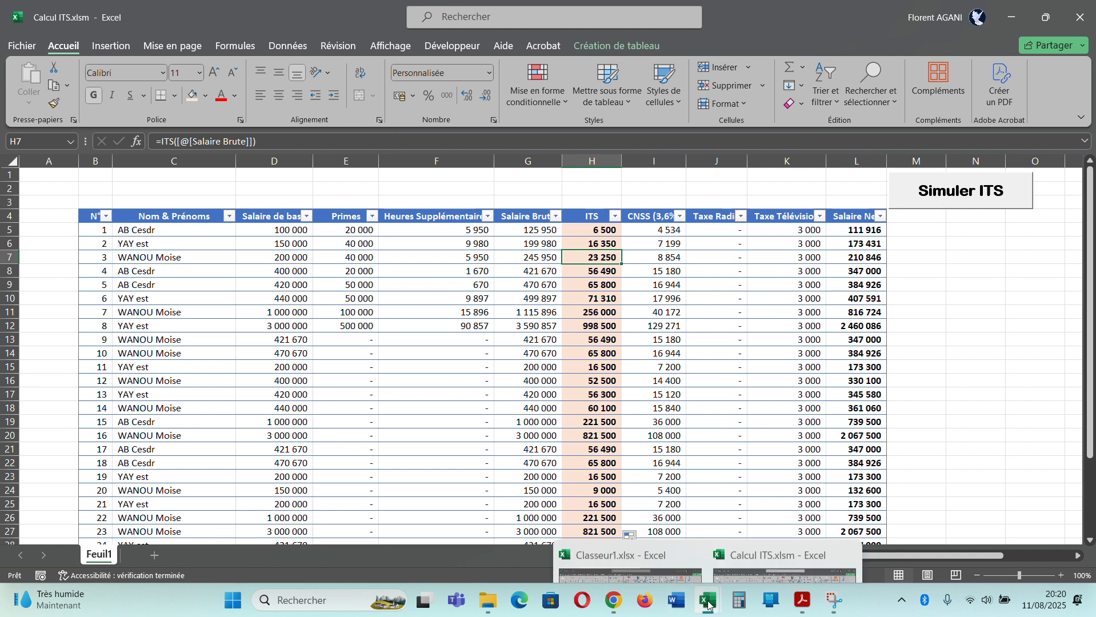
{"action": "mouse_move", "coordinate": [655, 537]}
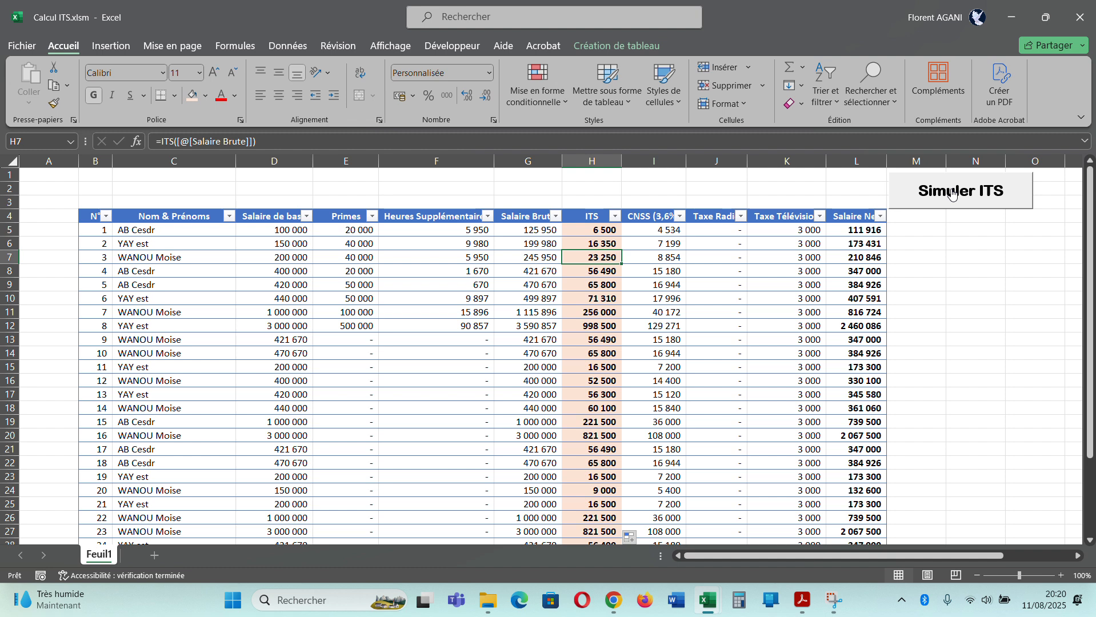
{"action": "left_click", "coordinate": [951, 195]}
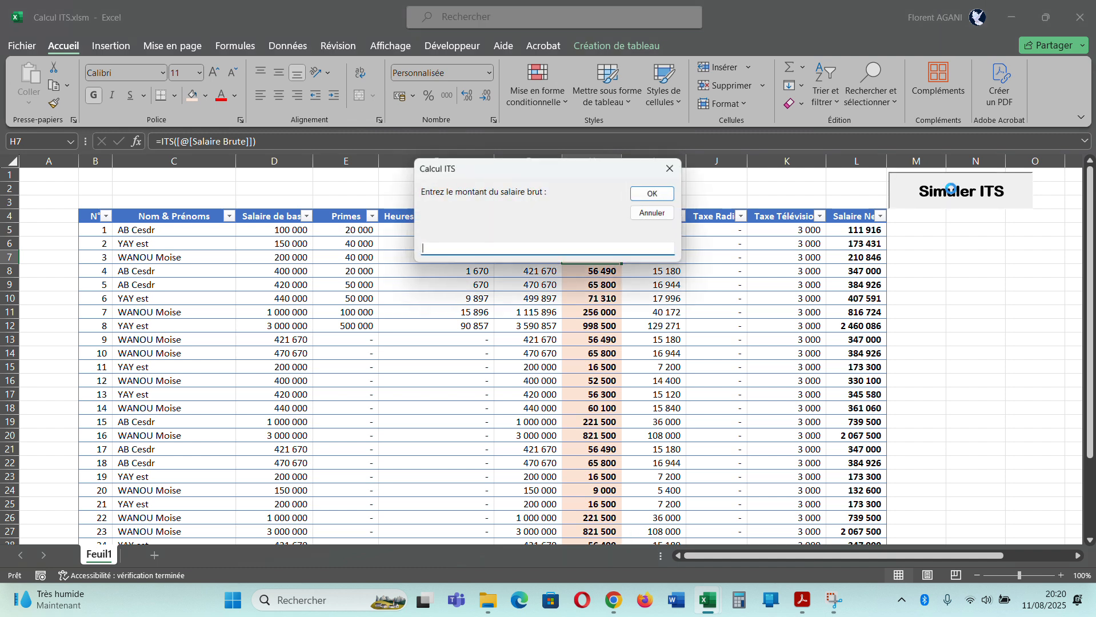
{"action": "left_click_drag", "start_coordinate": [594, 172], "coordinate": [412, 233]}
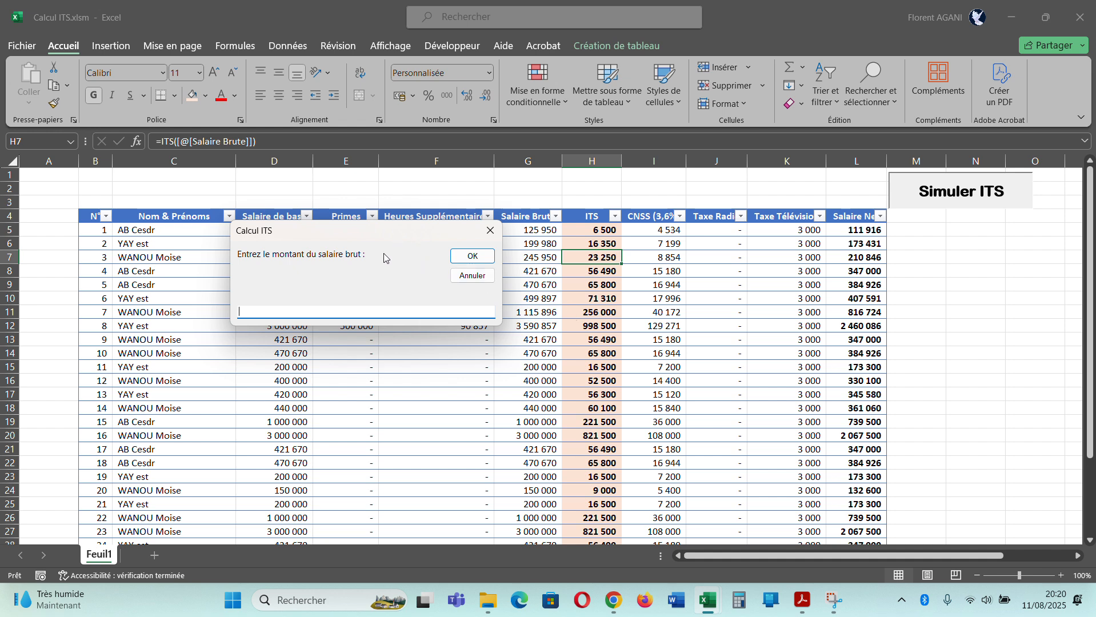
{"action": "type", "text": "1115896"}
{"action": "left_click", "coordinate": [474, 258]}
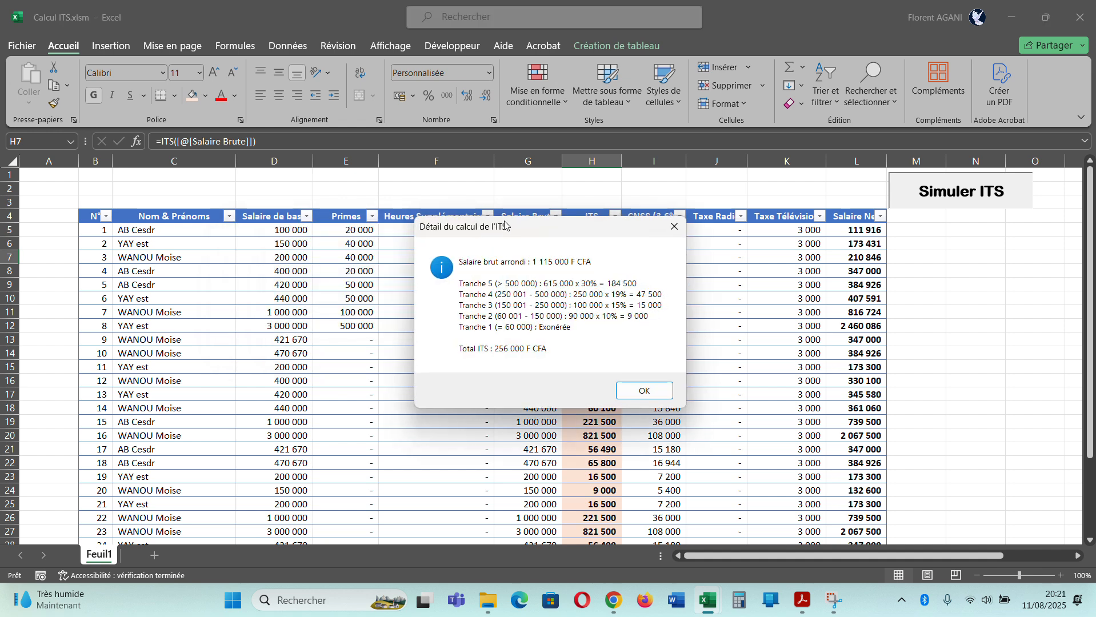
Review and dismiss the ITS calculation details, and insert the simulated ITS amount into cell H5
{"action": "left_click_drag", "start_coordinate": [505, 226], "coordinate": [236, 178]}
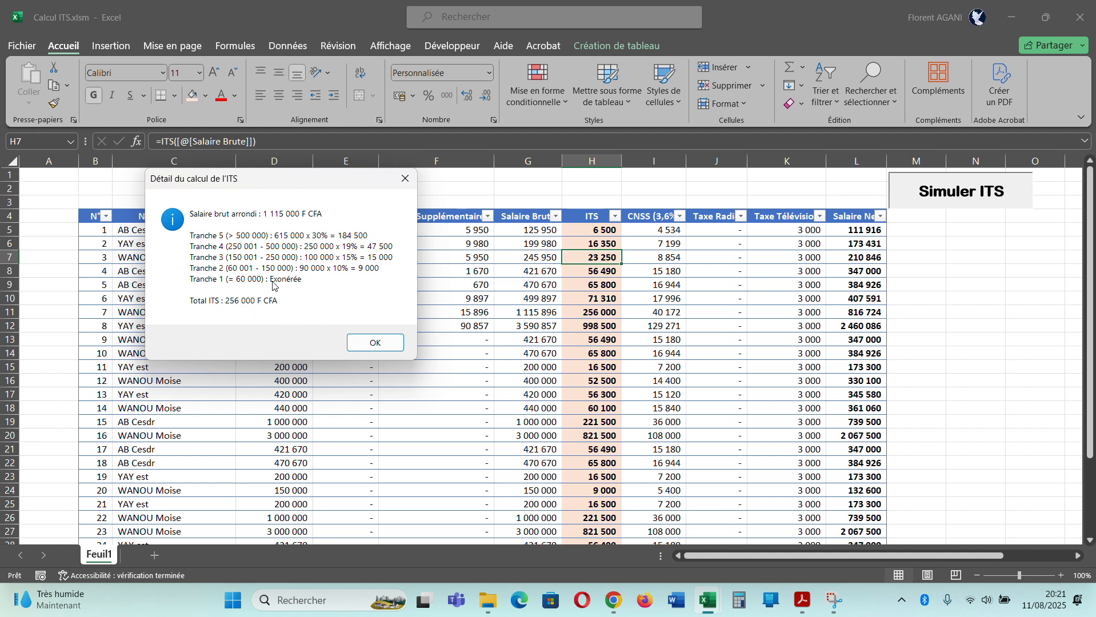
{"action": "left_click", "coordinate": [375, 344]}
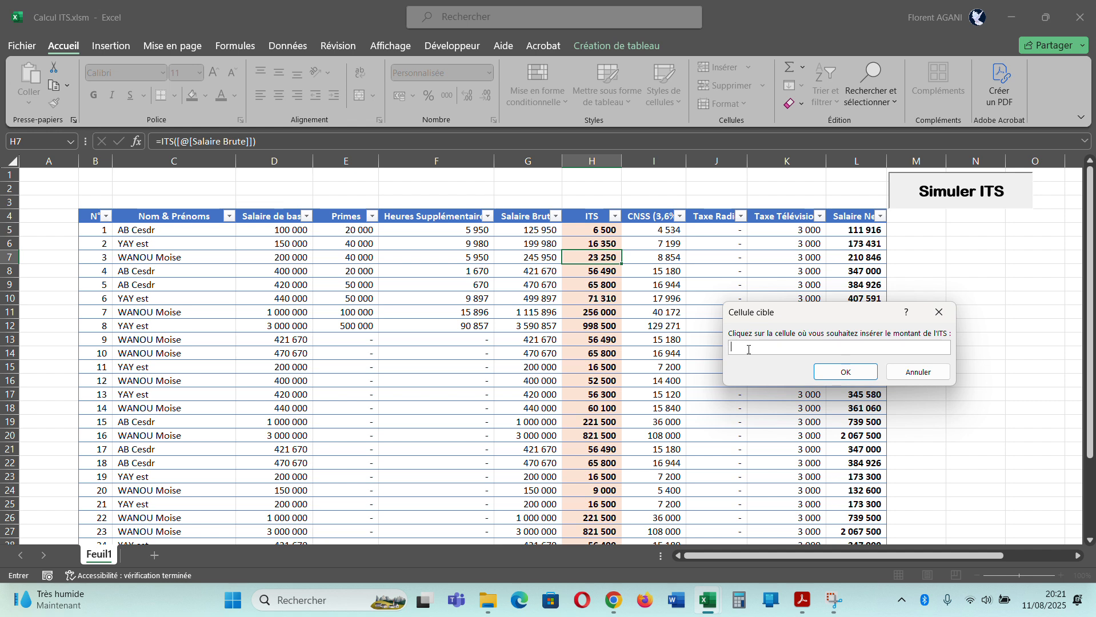
{"action": "left_click", "coordinate": [588, 257]}
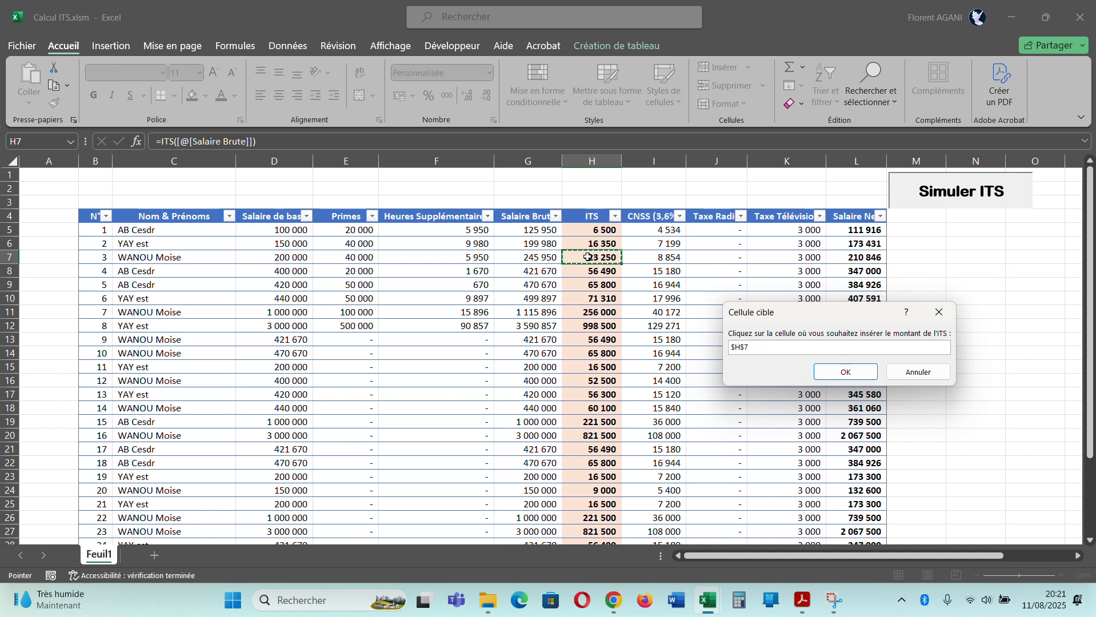
{"action": "left_click", "coordinate": [590, 231]}
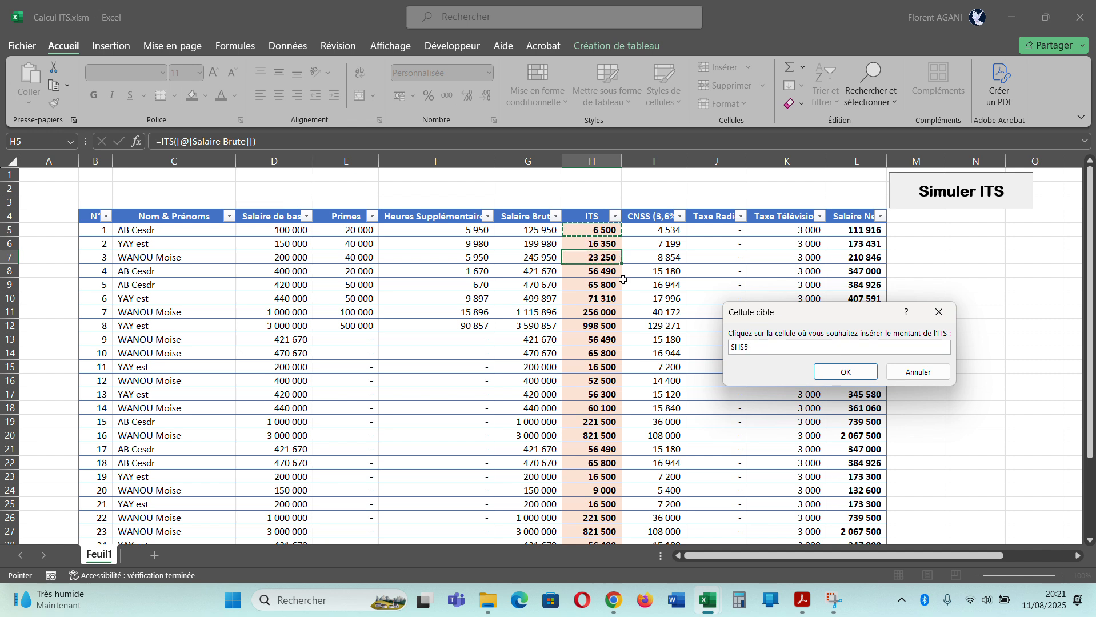
{"action": "left_click", "coordinate": [840, 378]}
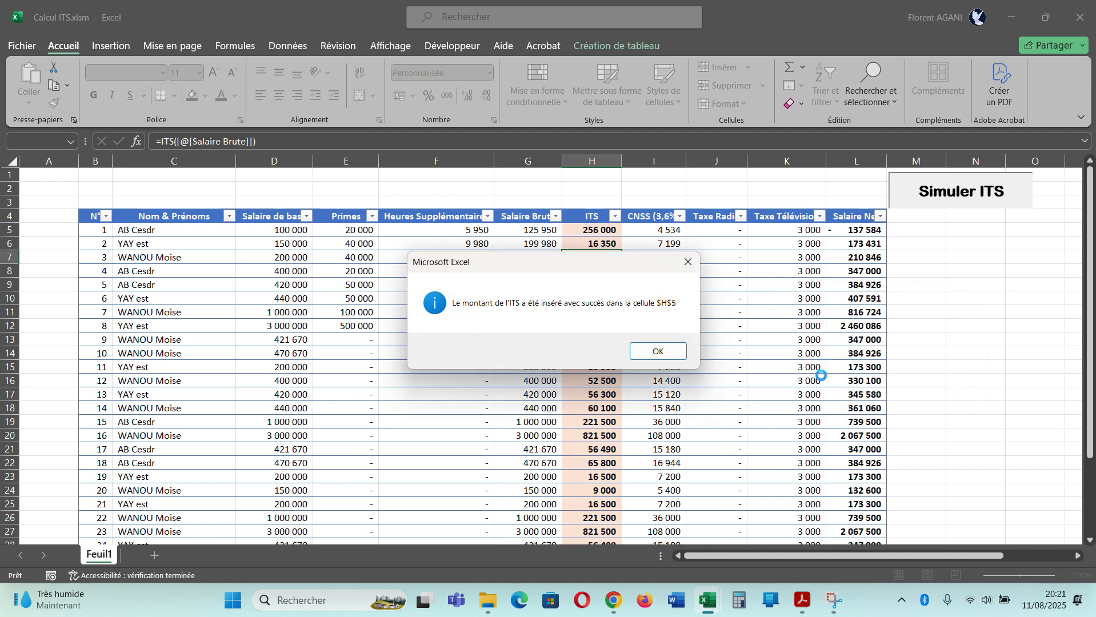
{"action": "left_click", "coordinate": [663, 354]}
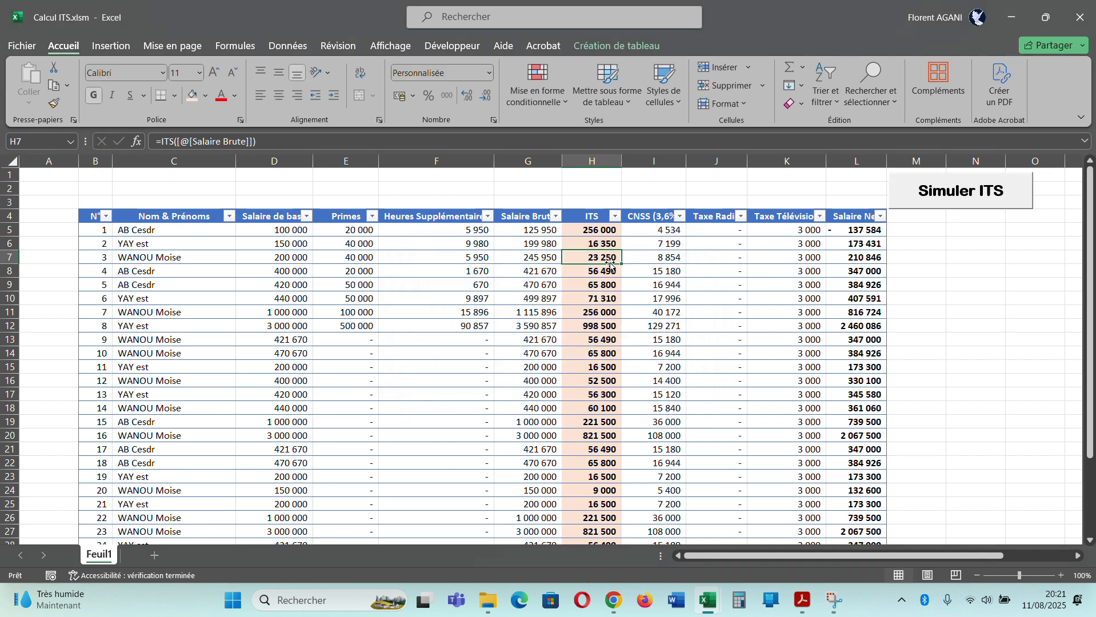
Try to fill the ITS formula upward from H6 and from H8 to the cells above them
{"action": "left_click", "coordinate": [599, 242]}
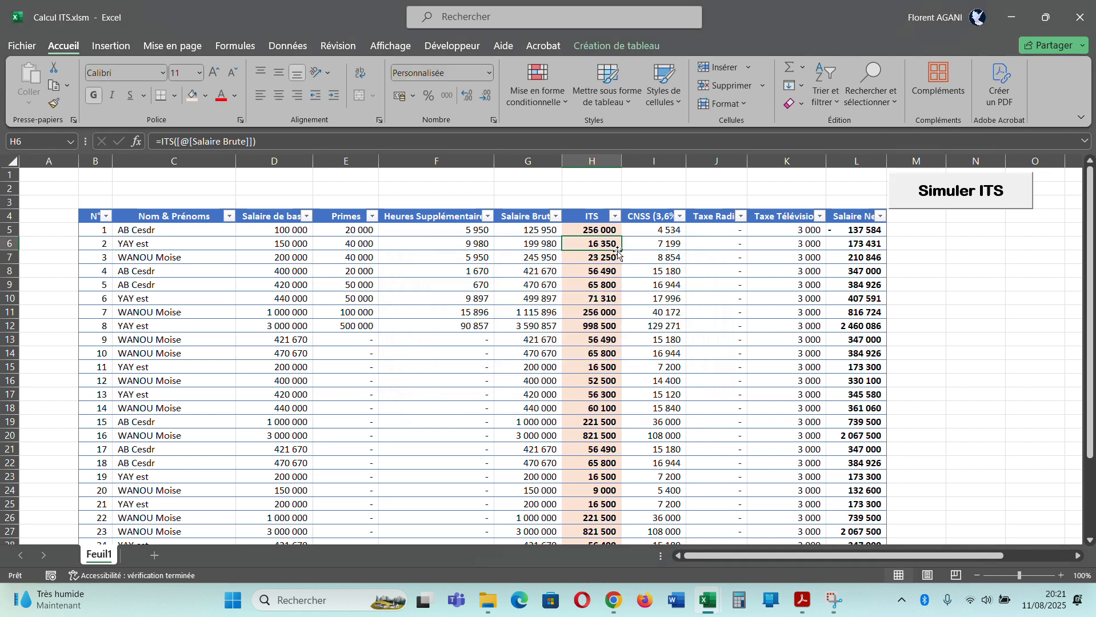
{"action": "left_click_drag", "start_coordinate": [621, 250], "coordinate": [619, 241]}
{"action": "left_click", "coordinate": [618, 229]}
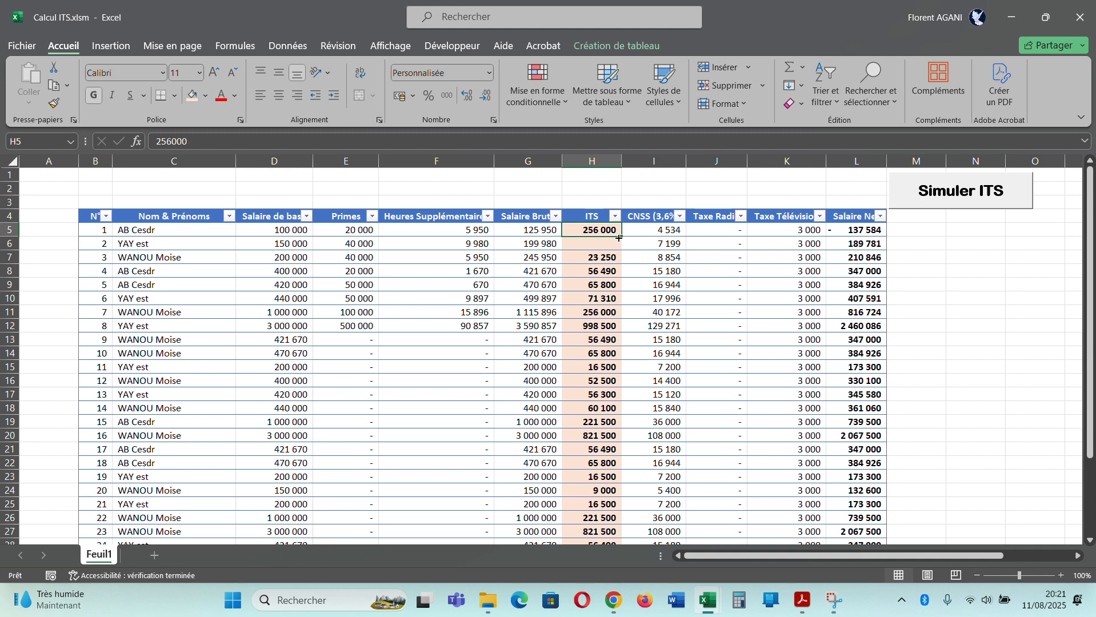
{"action": "left_click", "coordinate": [593, 271]}
{"action": "left_click_drag", "start_coordinate": [621, 278], "coordinate": [618, 269]}
{"action": "left_click", "coordinate": [609, 286]}
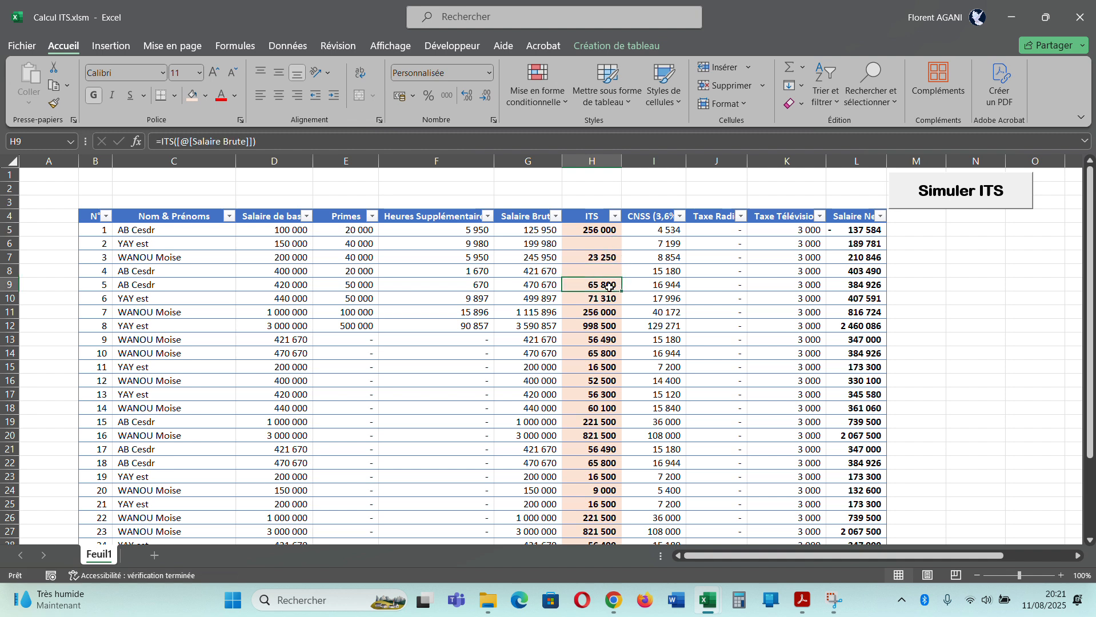
Fill the ITS formula from H9 up to H5 and down to H13 to restore the column's calculation
{"action": "left_click_drag", "start_coordinate": [621, 291], "coordinate": [613, 234]}
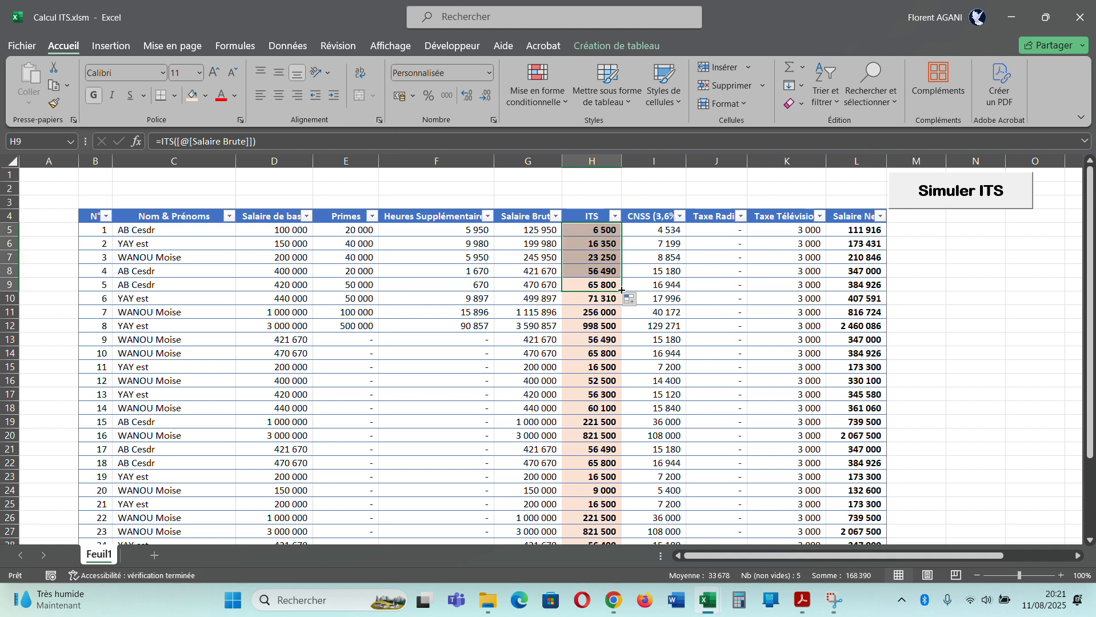
{"action": "left_click_drag", "start_coordinate": [621, 290], "coordinate": [621, 344]}
{"action": "left_click", "coordinate": [608, 263]}
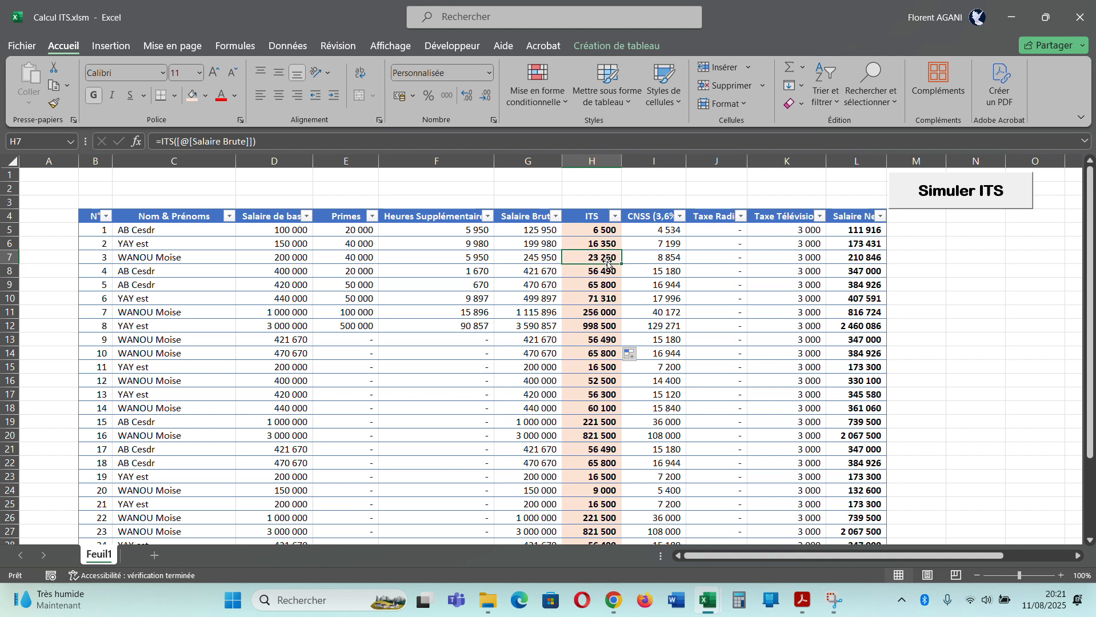